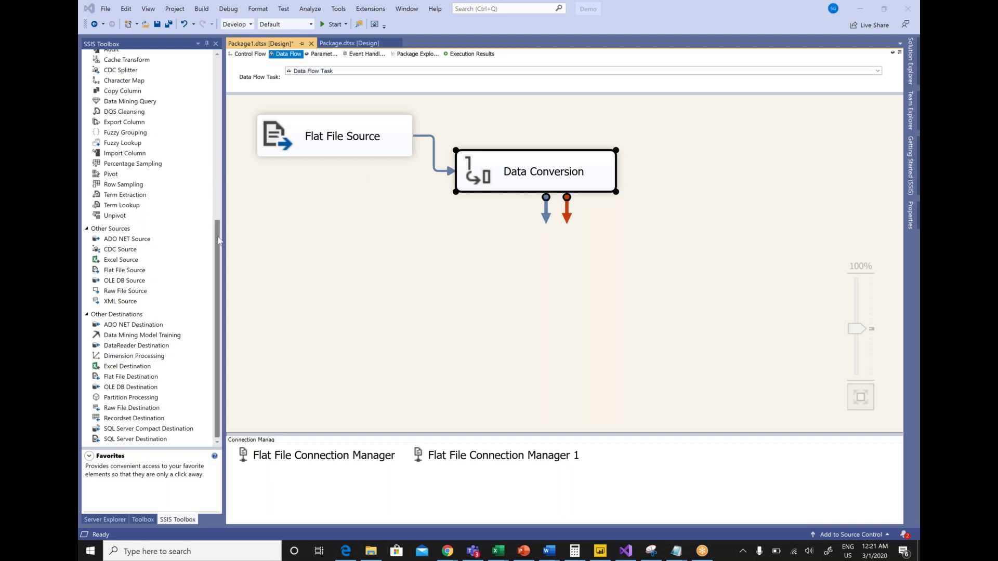
Step: Add a Sort transformation below Data Conversion in the data flow and connect the Data Conversion output to it
drag(218, 222, 217, 113)
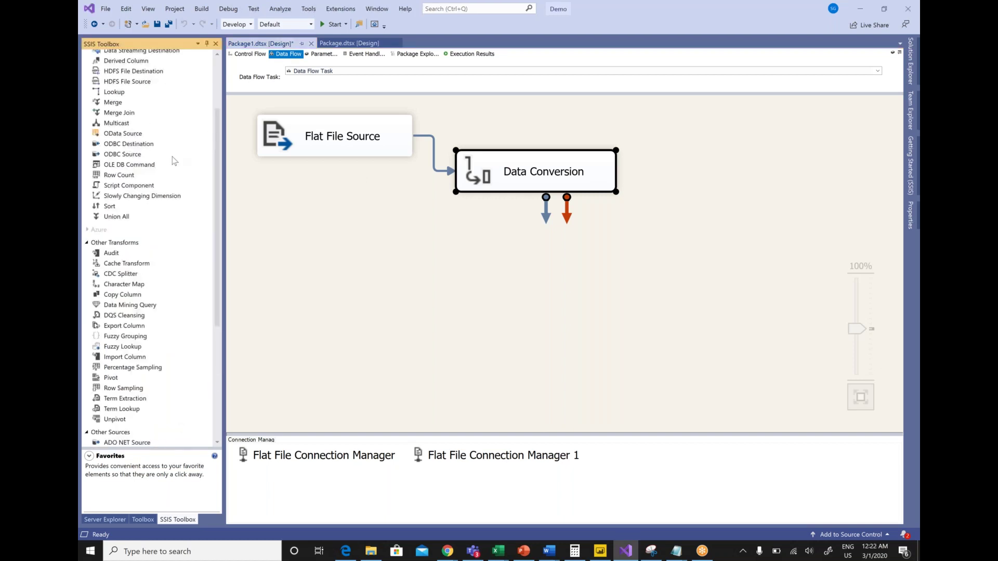
drag(109, 208, 515, 262)
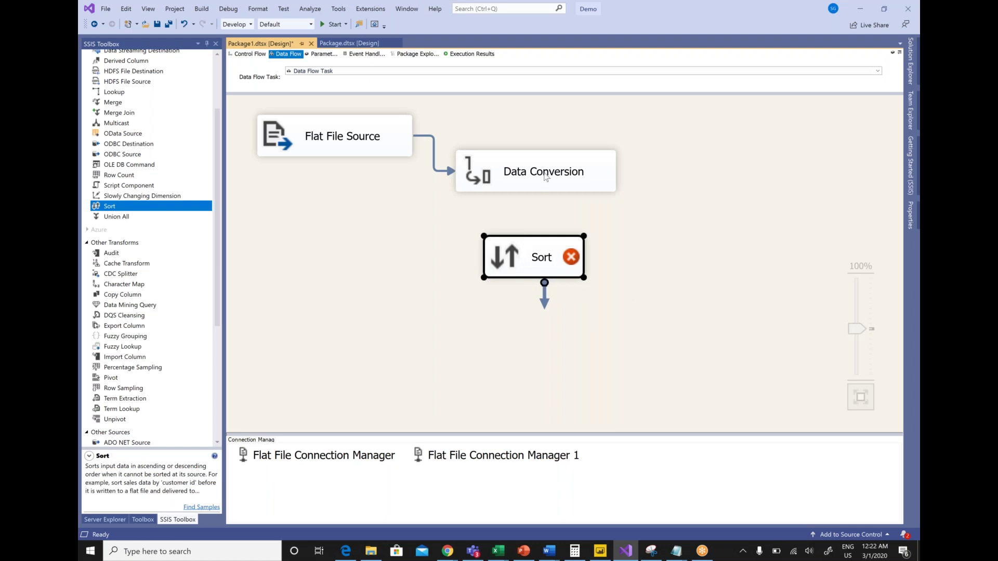
click(545, 176)
drag(546, 214, 536, 251)
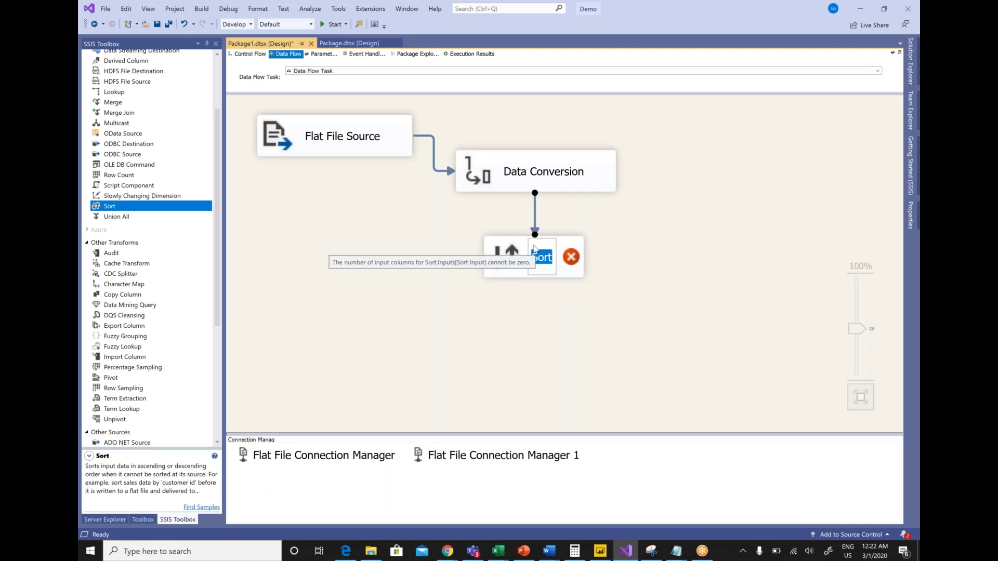
click(648, 244)
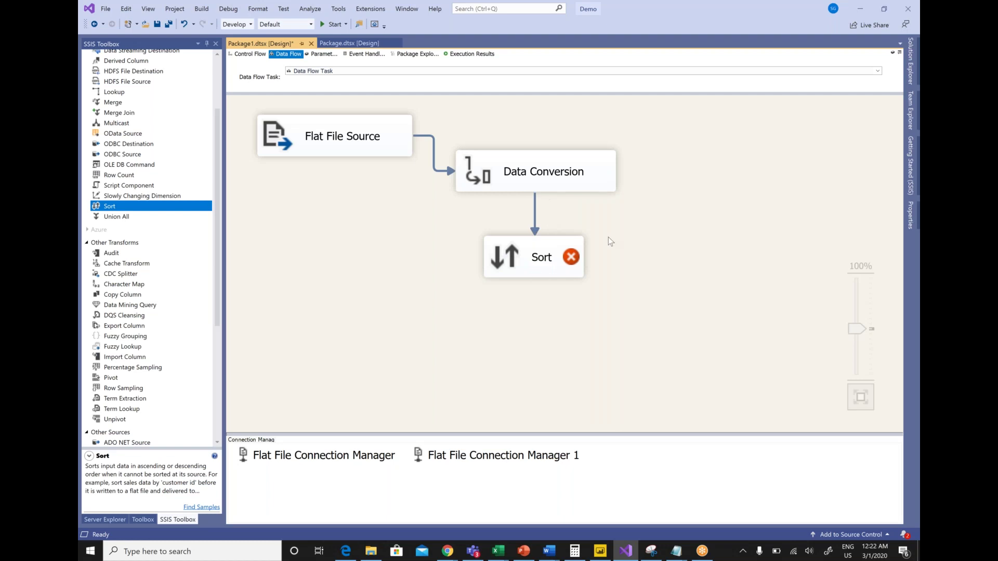
Step: Open the Sort transformation's editor full screen and enlarge the Available Input Columns list to show every column
double_click(518, 257)
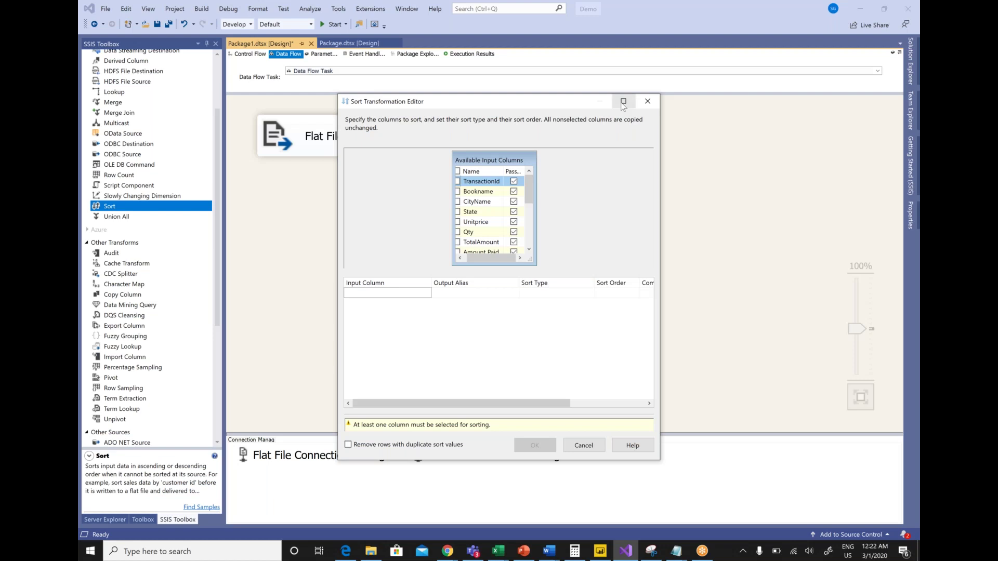
click(623, 102)
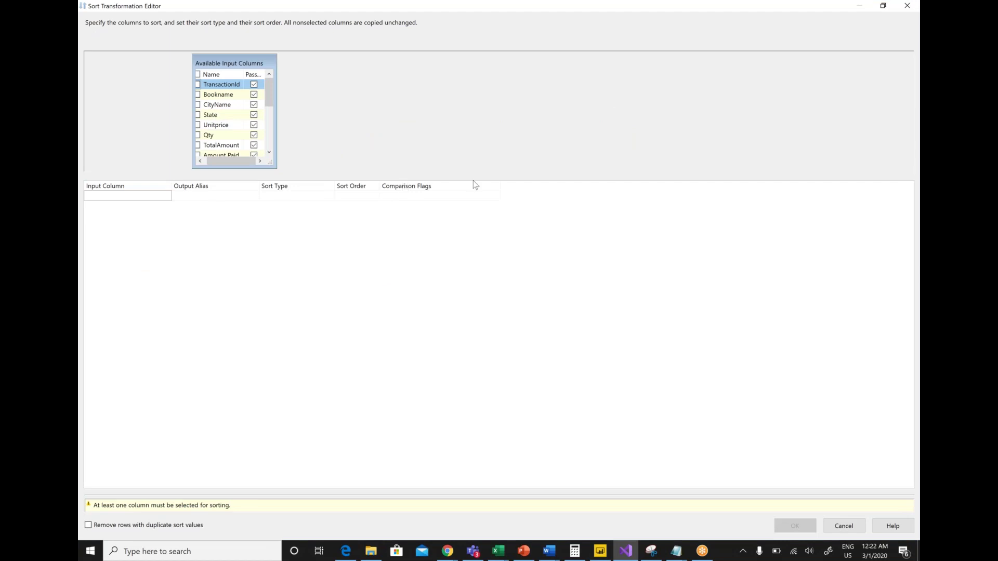
drag(466, 173, 470, 269)
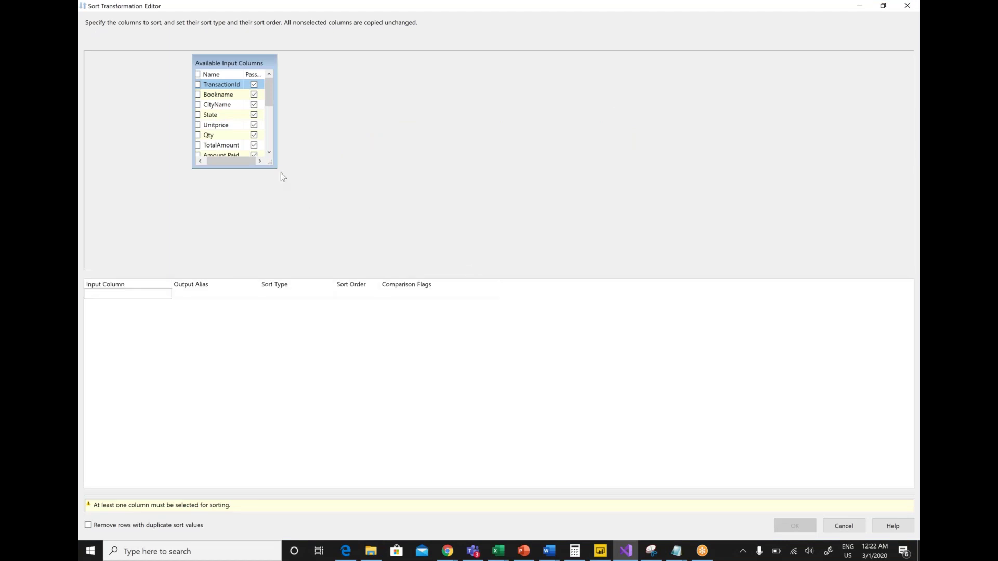
drag(270, 163, 615, 263)
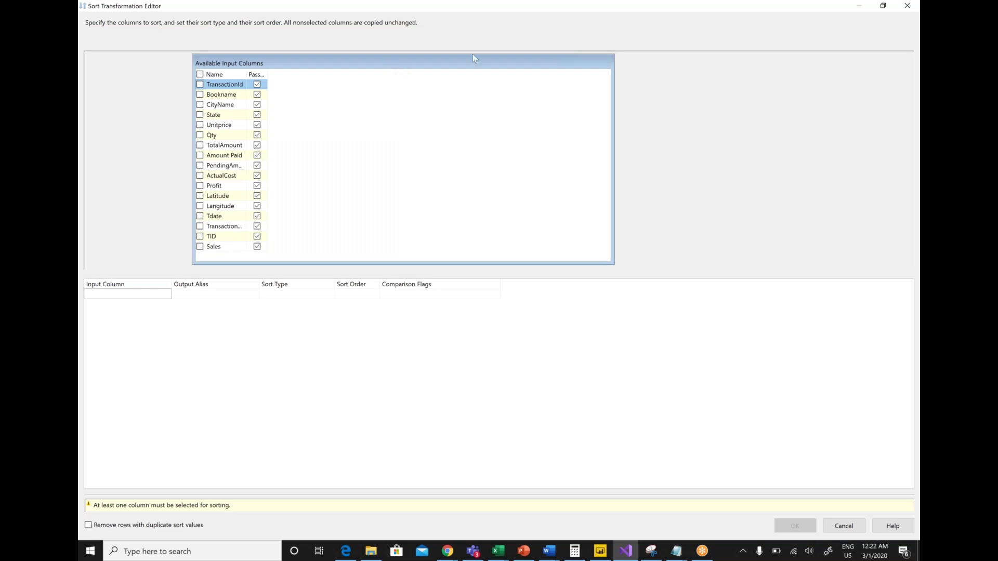
drag(385, 71, 431, 70)
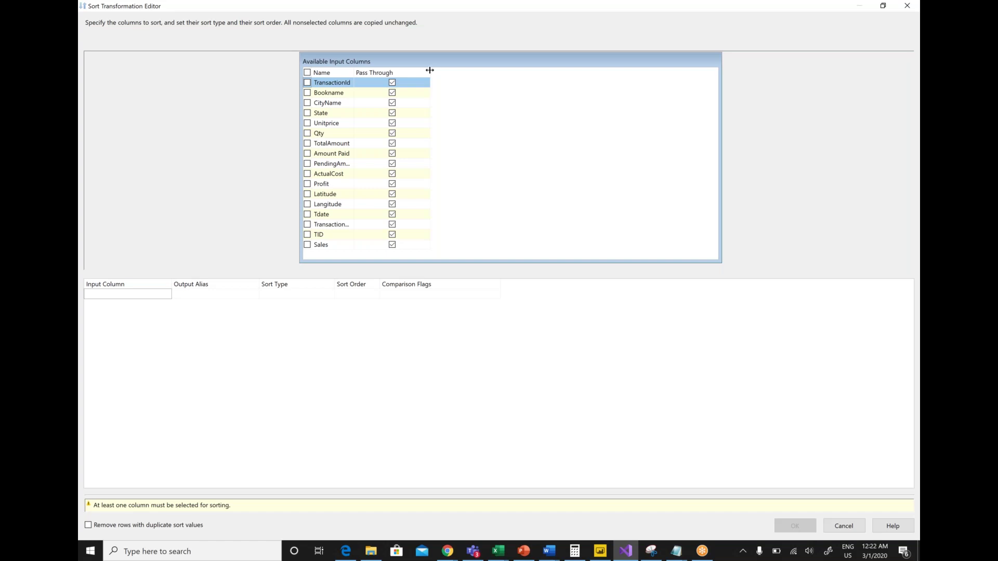
click(426, 70)
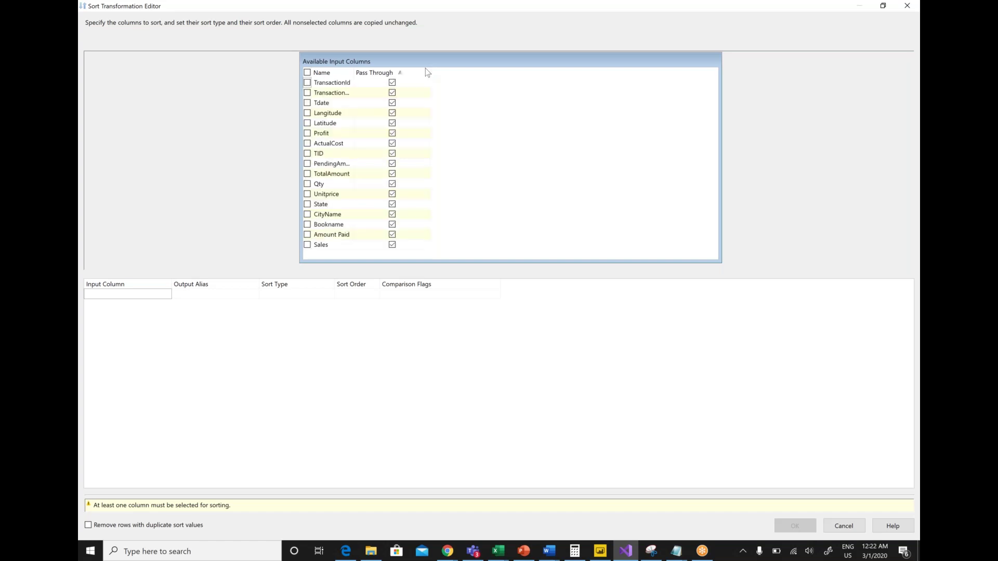
click(393, 83)
click(394, 84)
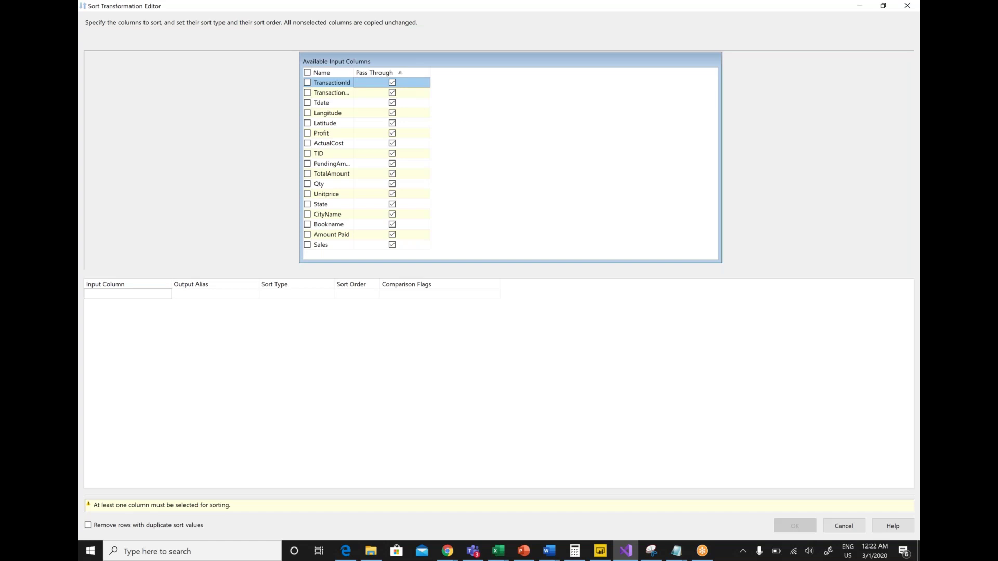
Step: Select Sales as the only input column to sort by, leaving Amount Paid unselected
click(307, 235)
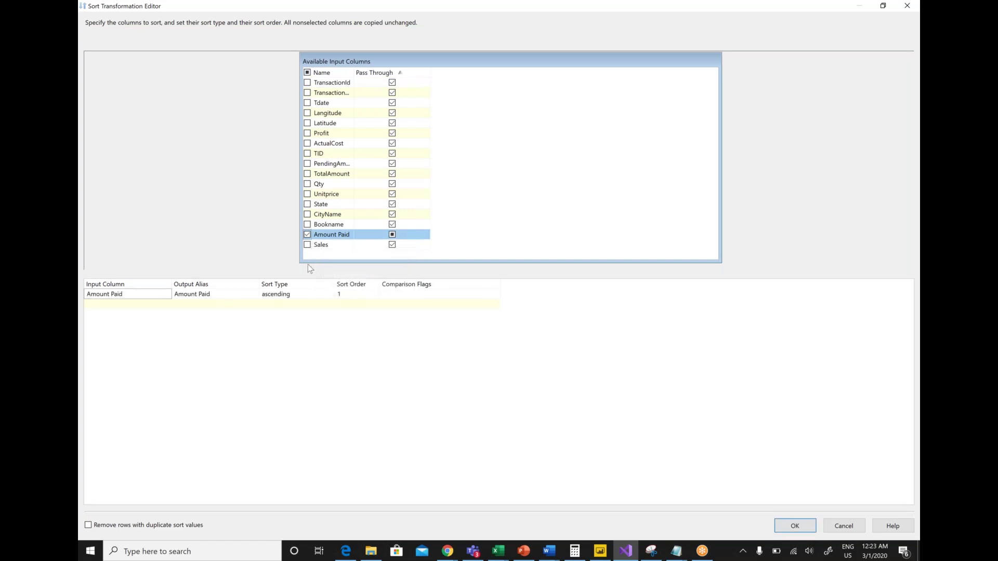
click(307, 235)
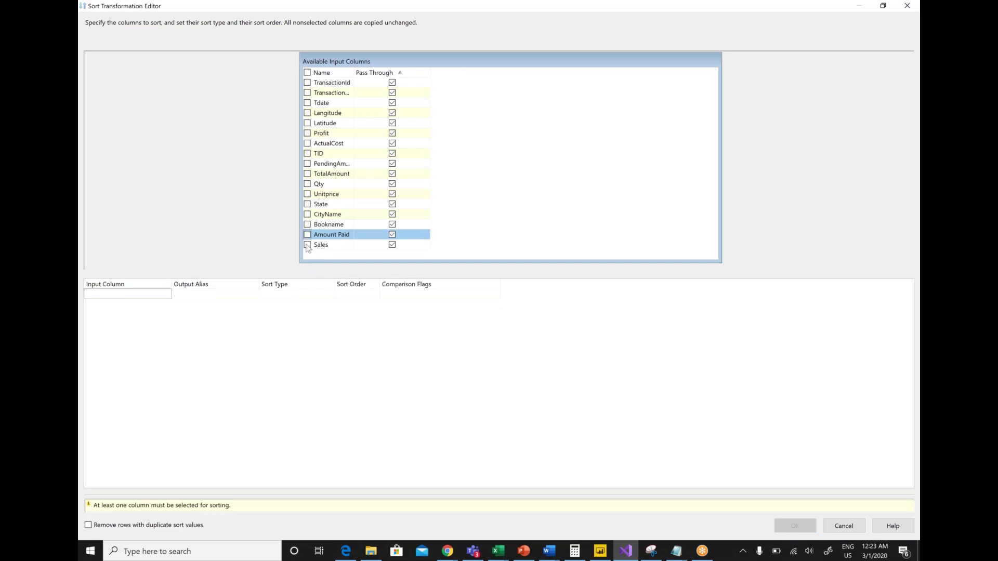
click(307, 245)
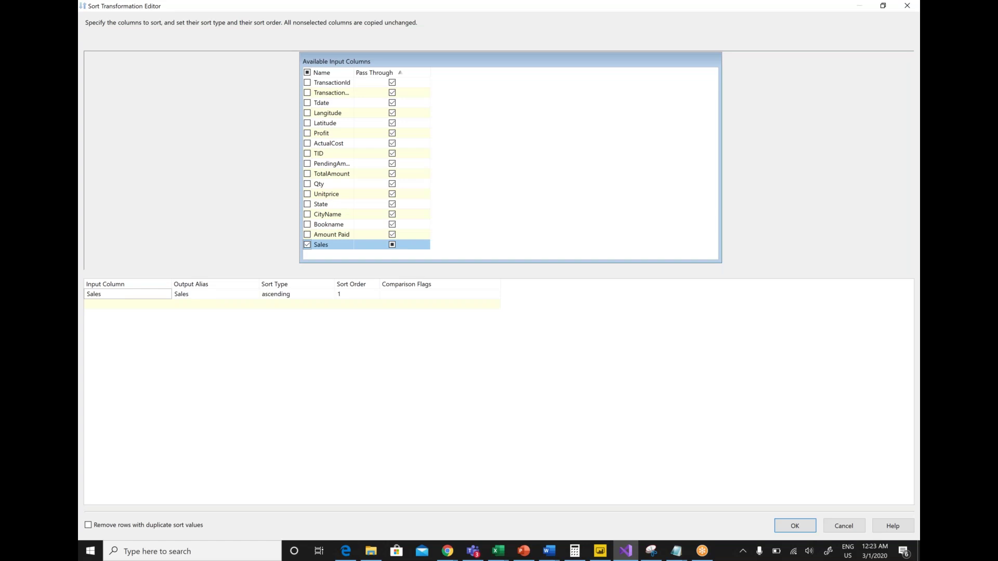
click(307, 245)
click(307, 246)
Step: Set the sort type of the Sales column to descending and apply the Sort settings
click(301, 298)
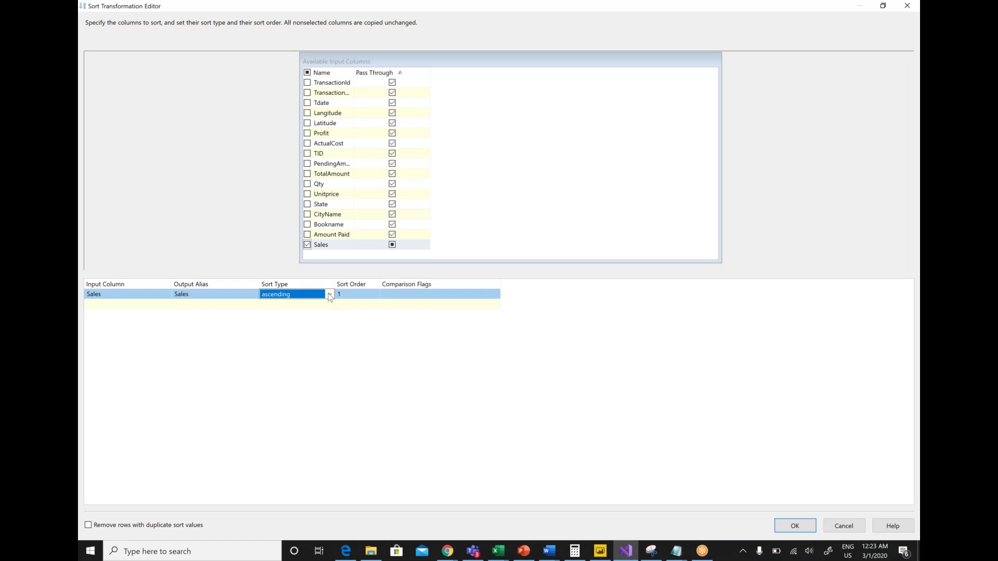
click(330, 294)
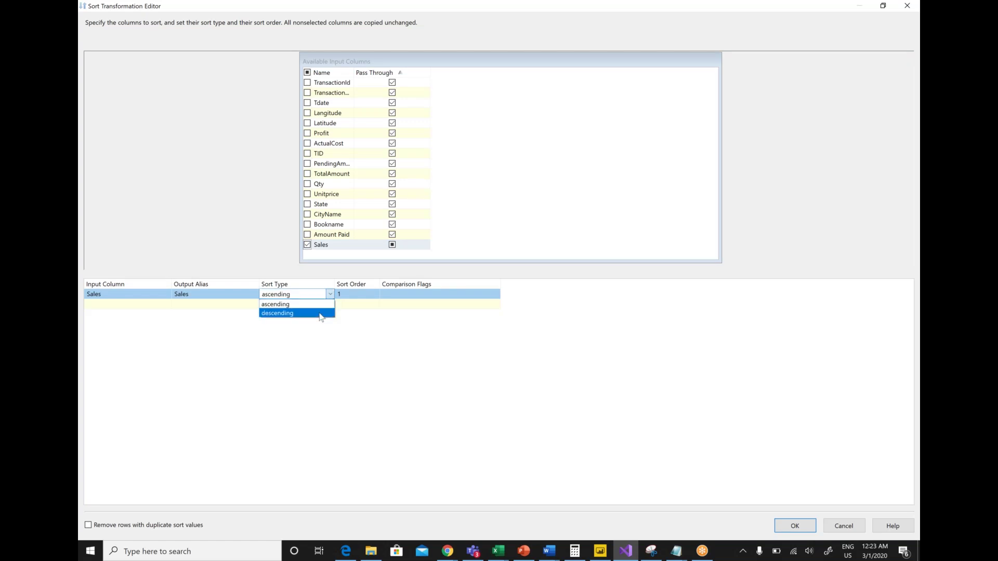
click(323, 314)
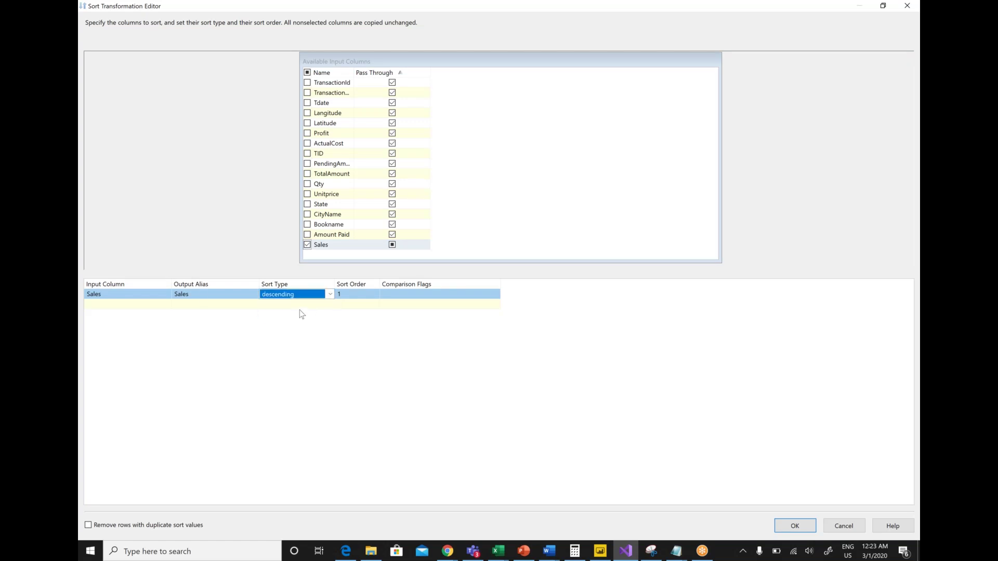
click(422, 295)
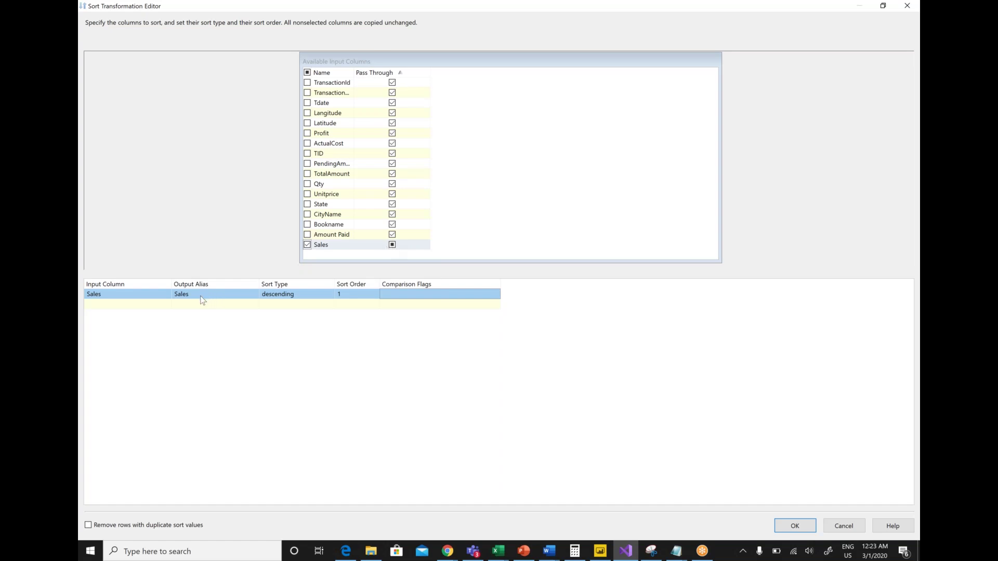
click(783, 528)
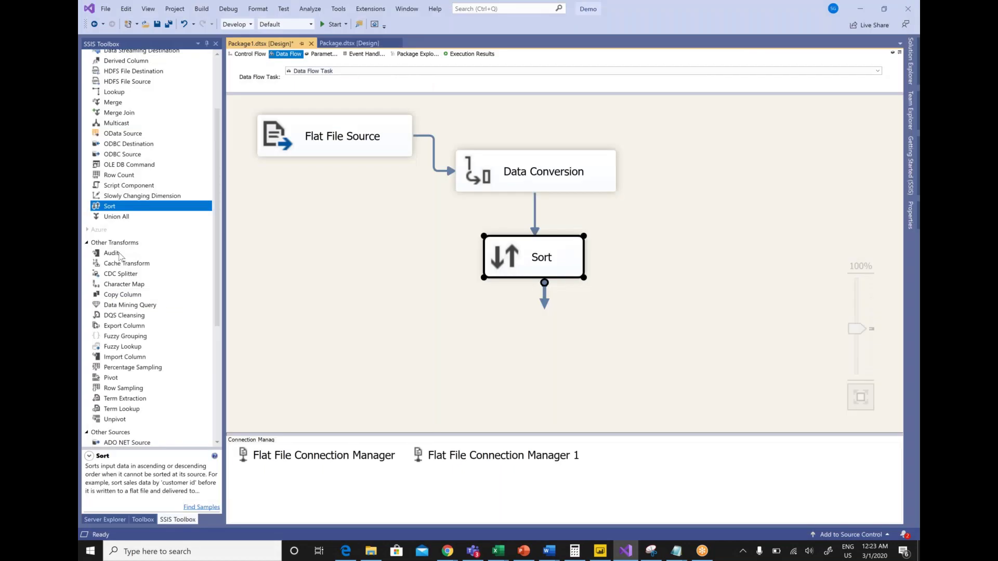
Step: Add an Audit transformation below Sort and connect the Sort output to it
click(112, 253)
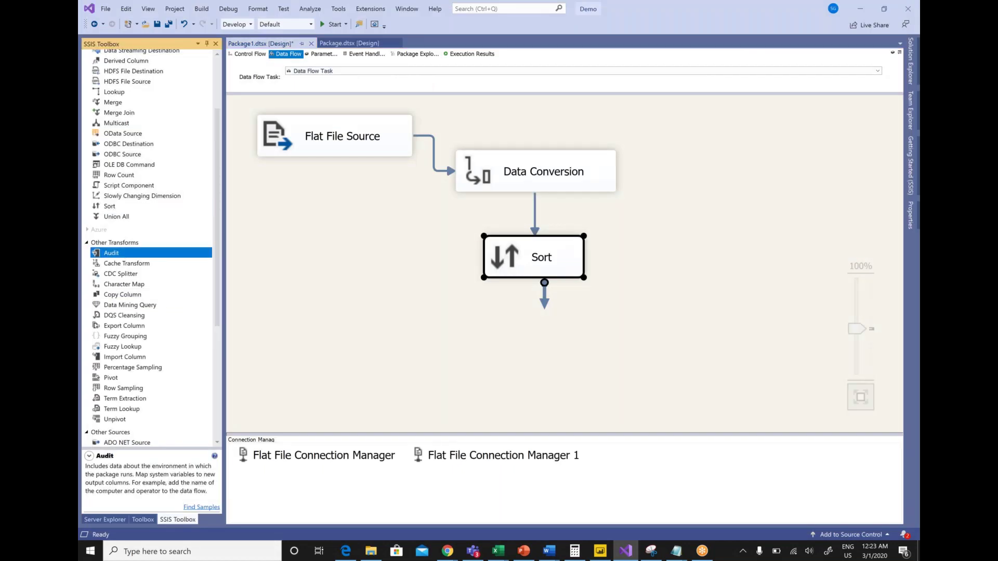
drag(112, 253, 525, 337)
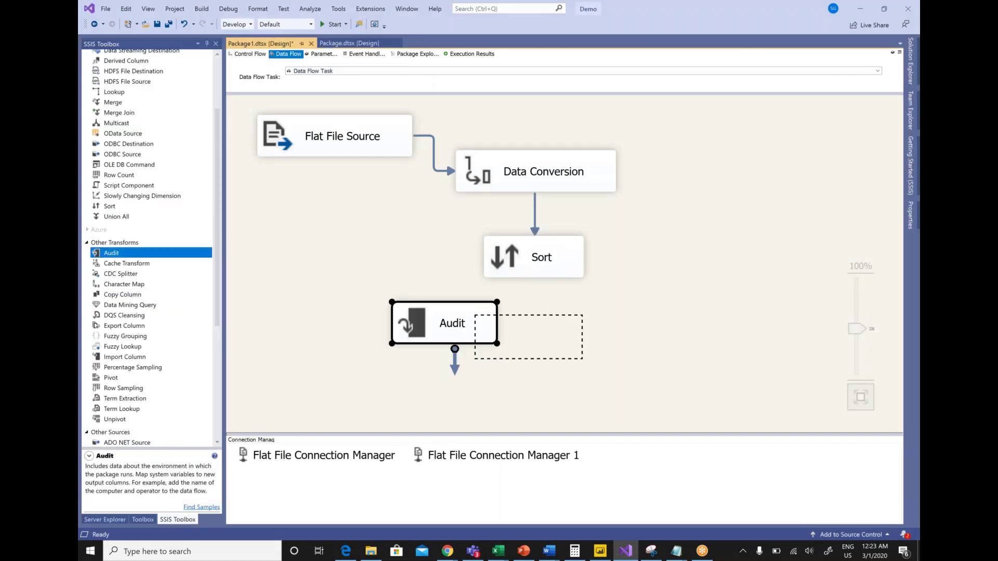
click(538, 271)
drag(545, 299, 526, 323)
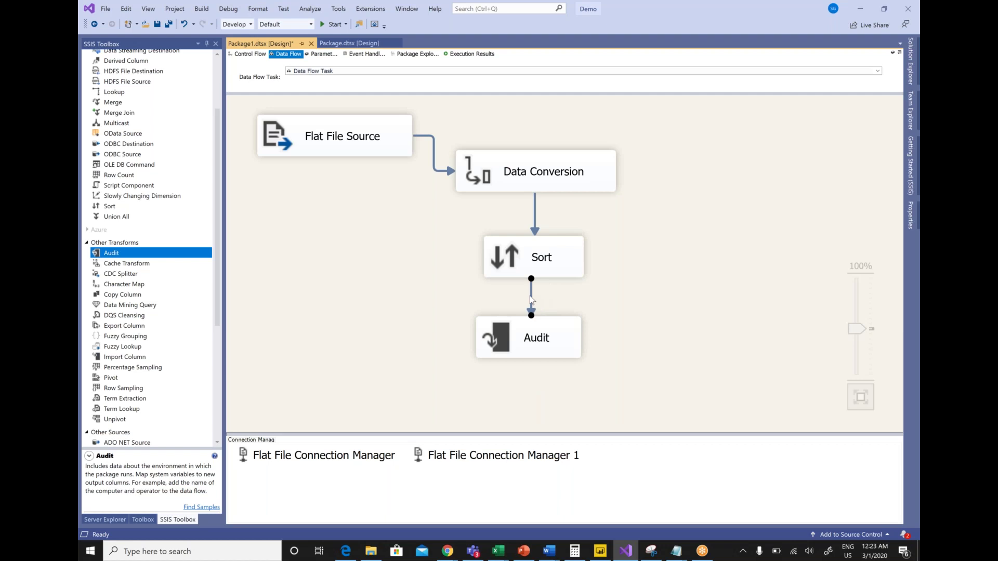
Step: Enable the data viewer on the path between Sort and Audit, and execute the Data Flow Task from the control flow
right_click(531, 300)
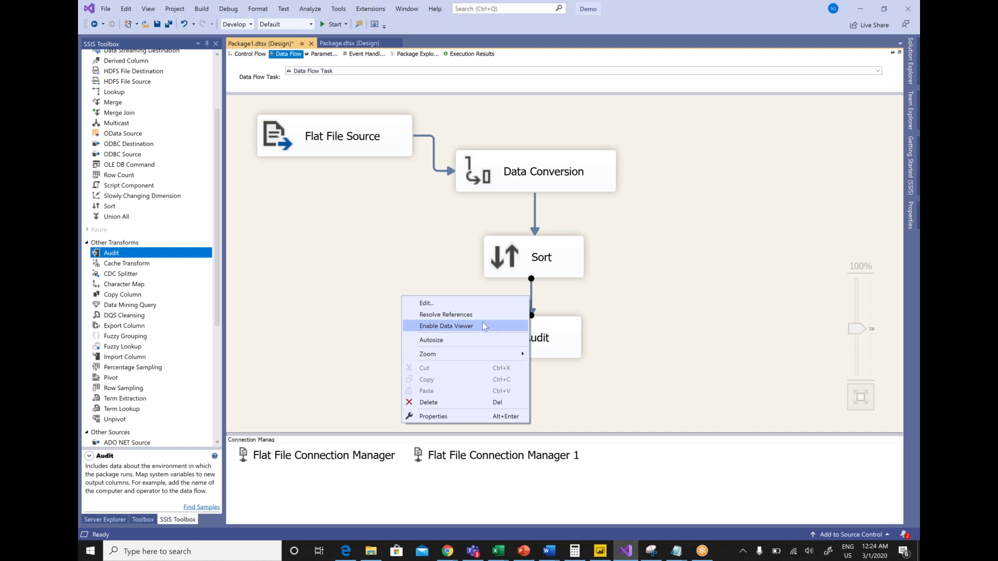
click(446, 326)
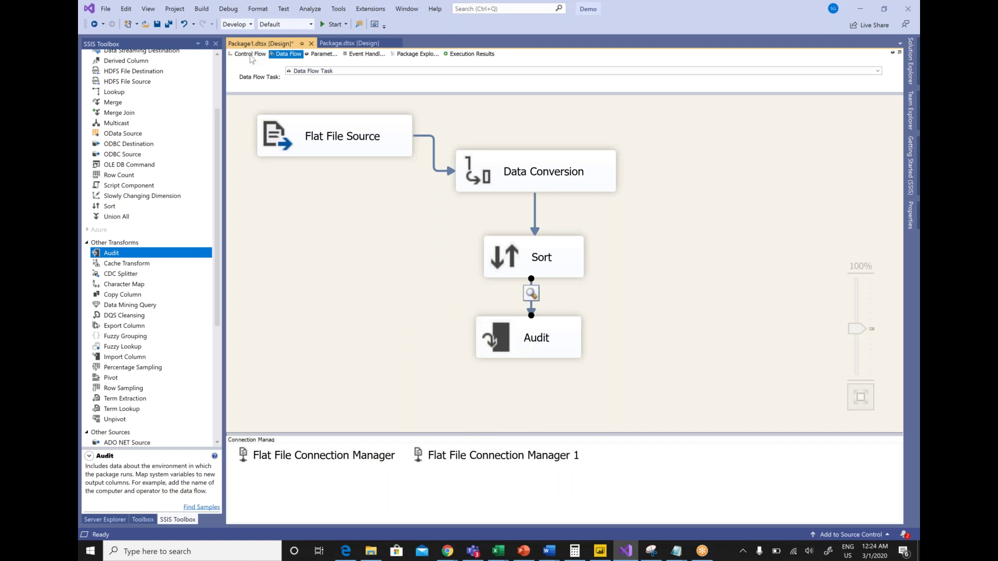
click(249, 54)
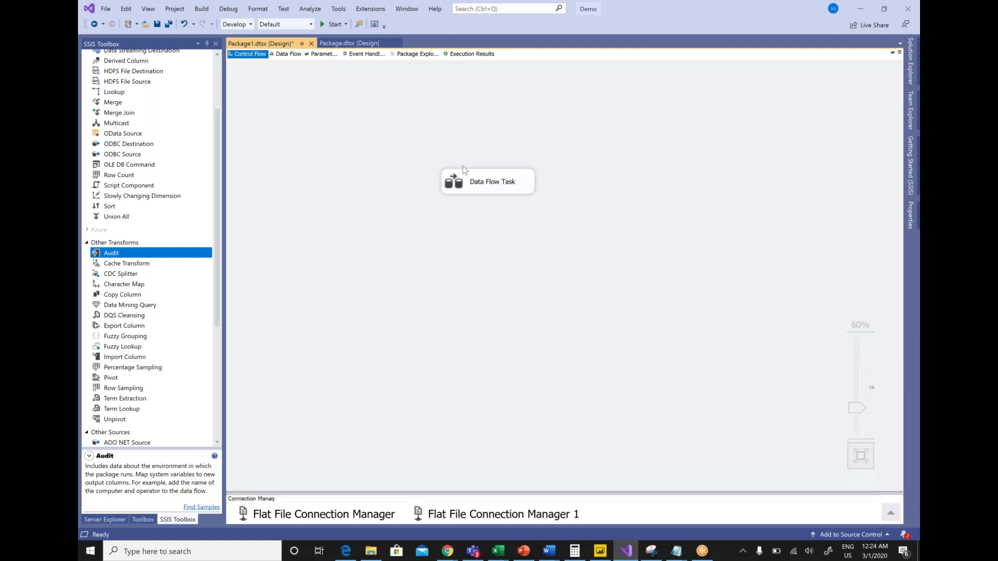
click(471, 183)
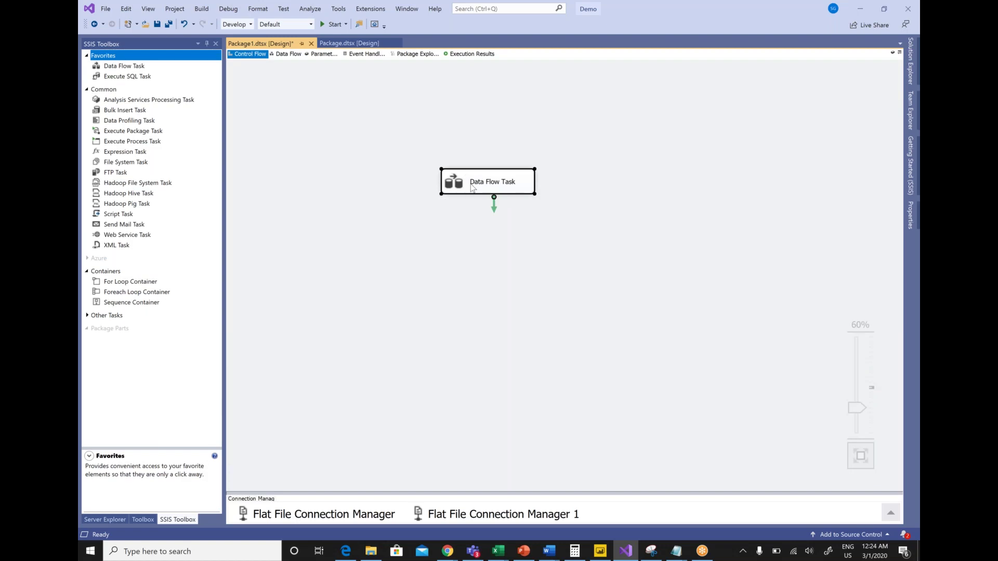
right_click(473, 188)
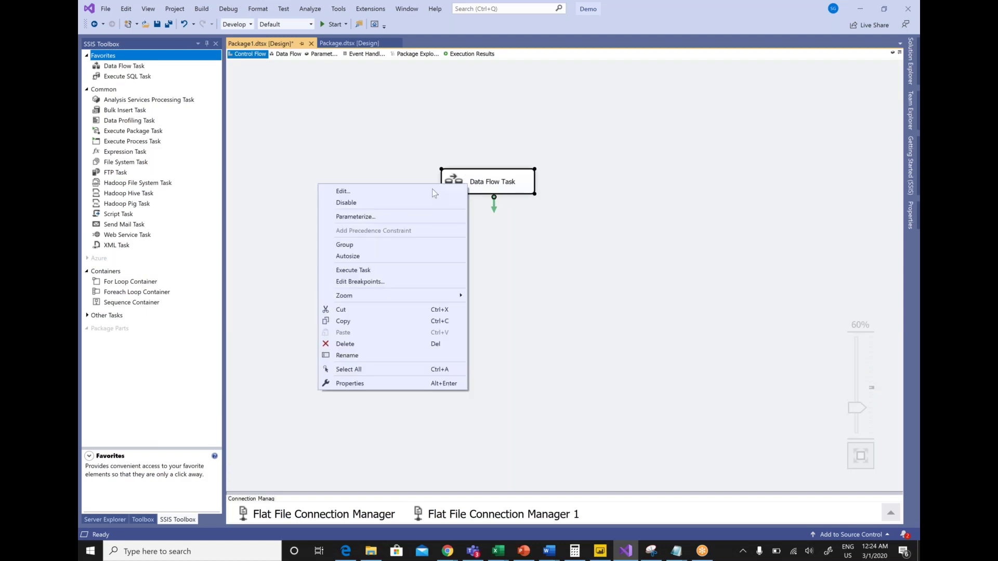
click(382, 270)
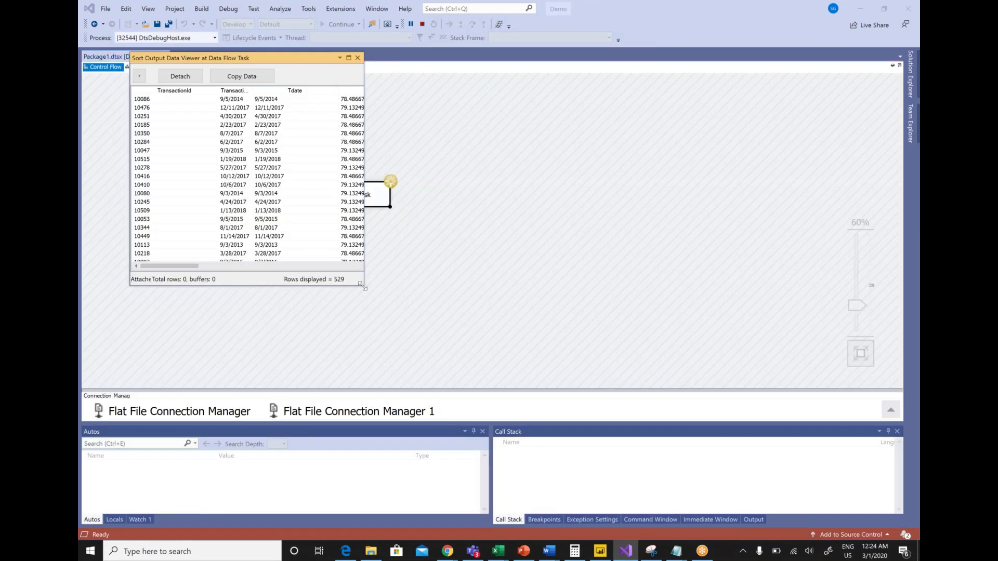
Step: Examine the order of the Sales values in the Sort output data viewer, closing it and stopping the debug run when done
drag(363, 286, 556, 384)
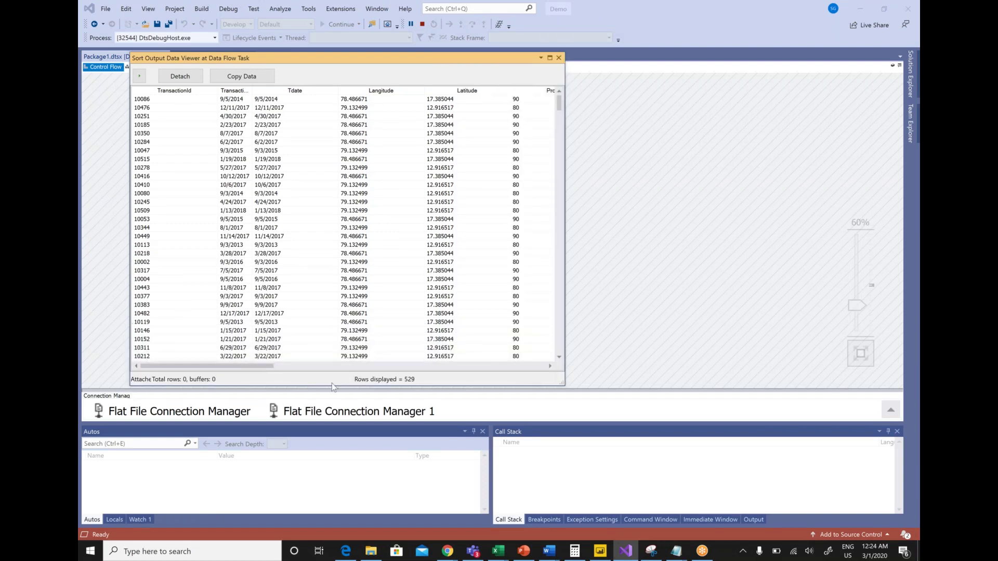
click(495, 366)
click(495, 366)
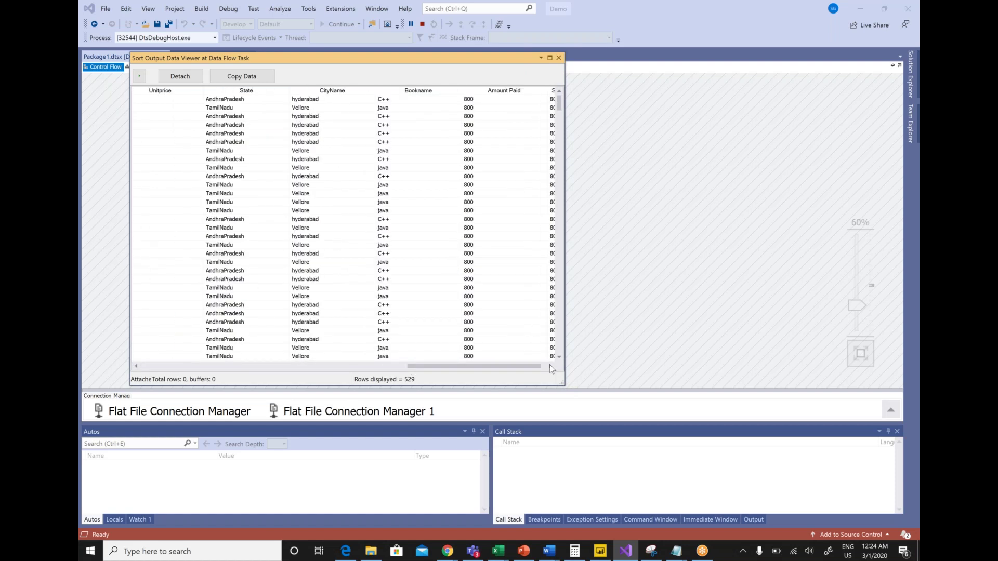
click(550, 366)
click(550, 366)
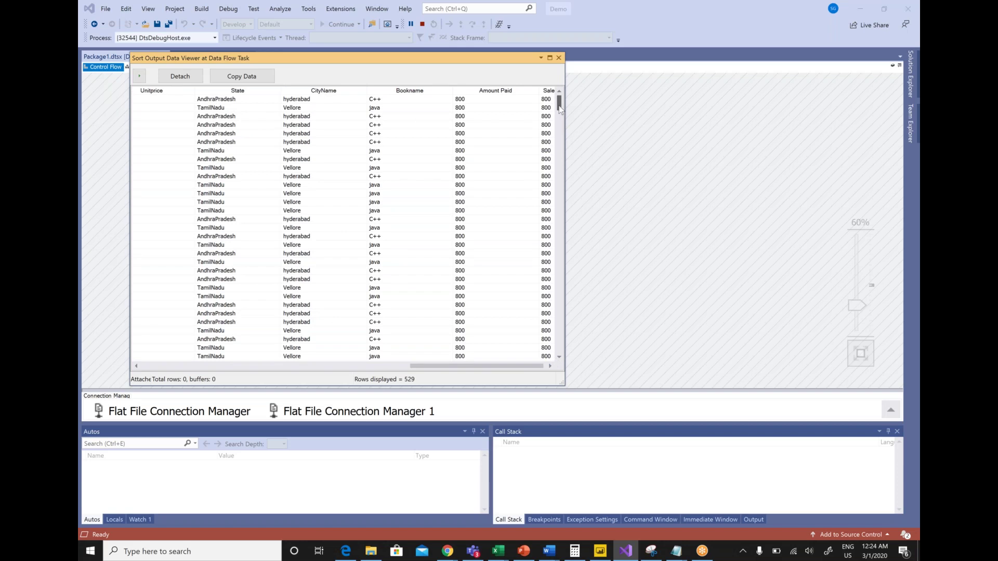
drag(560, 121, 556, 204)
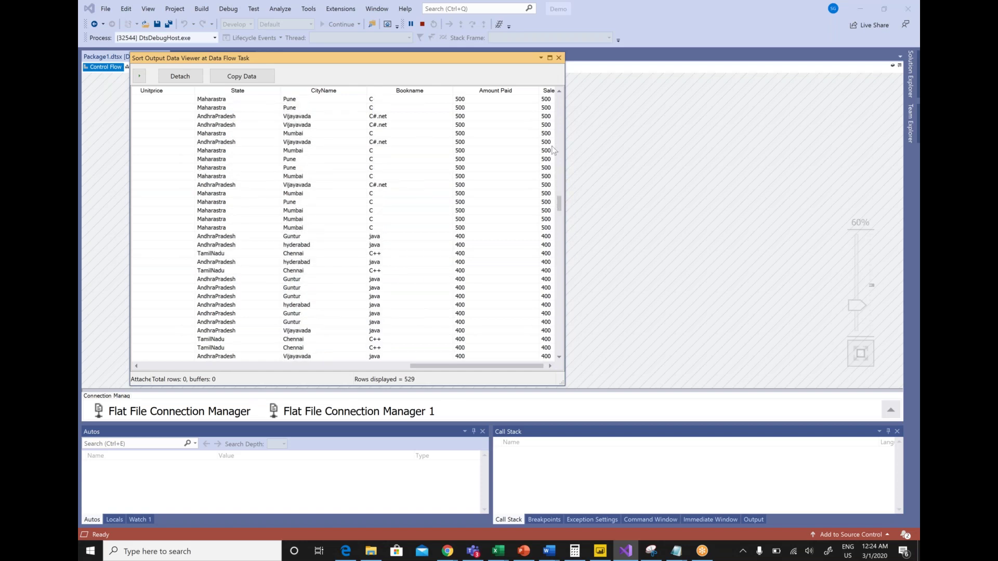
click(560, 130)
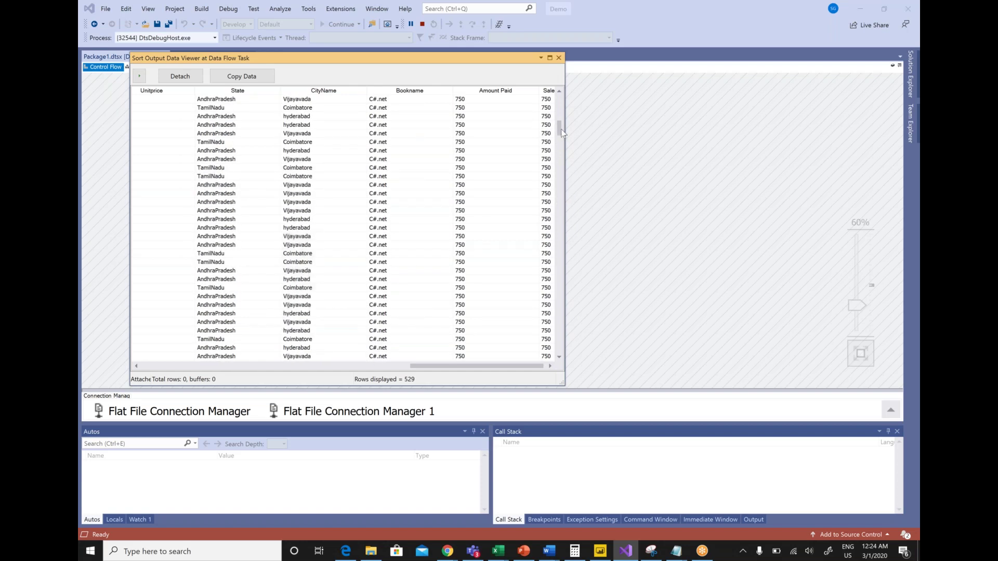
click(560, 107)
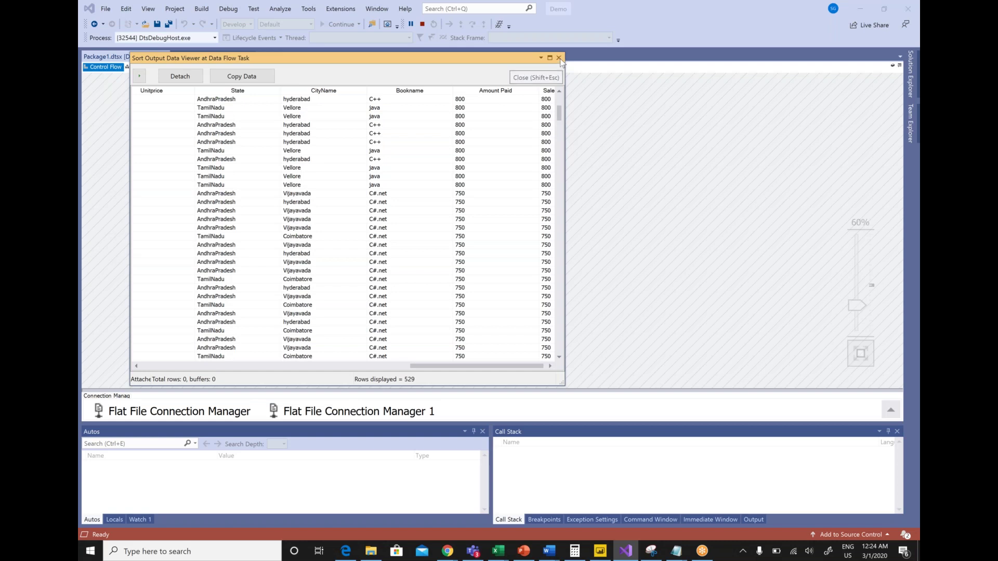
click(560, 59)
click(422, 25)
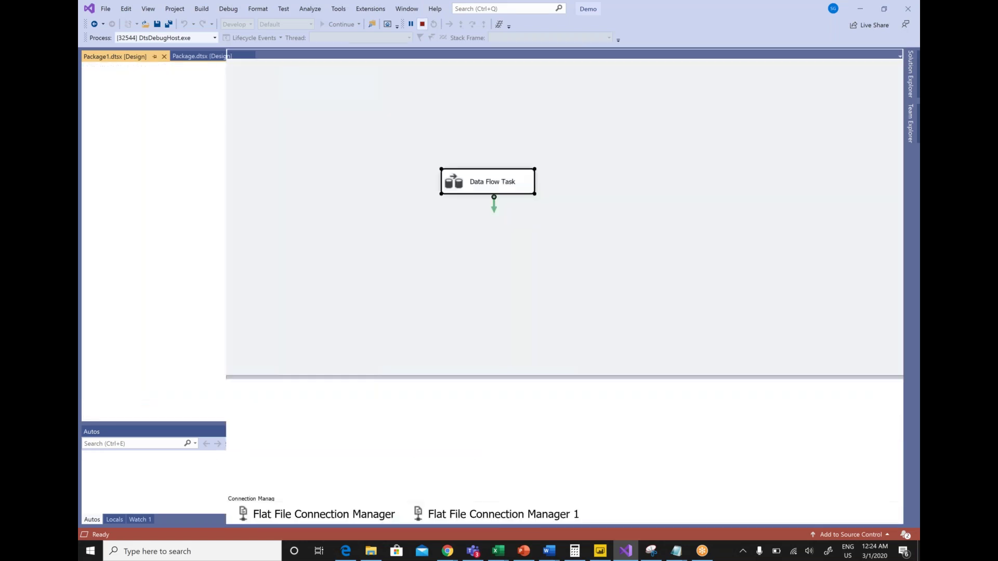
Step: Add TID as a second sort column in the Sort transformation, ascending with sort order 2, and apply the settings
double_click(460, 173)
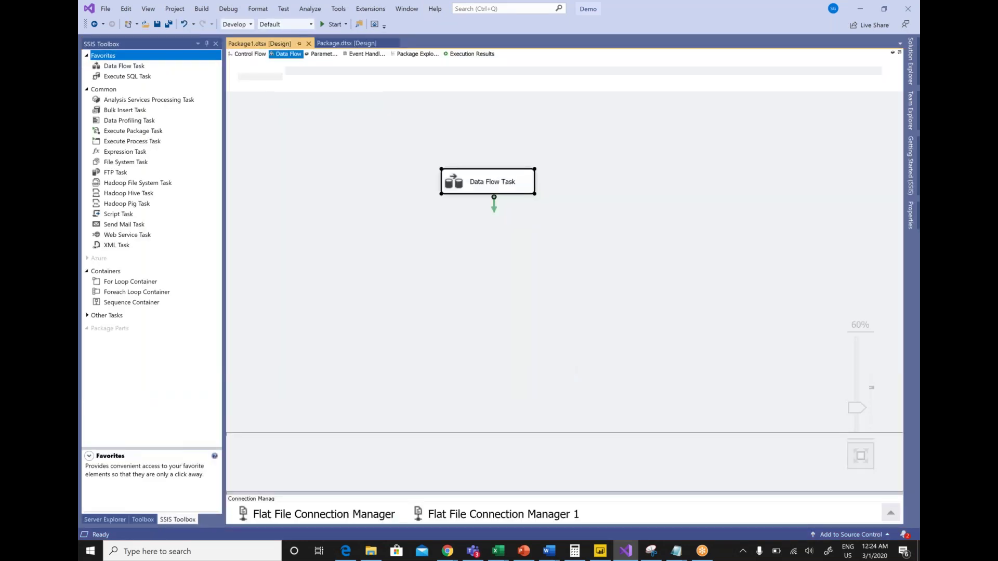
click(462, 180)
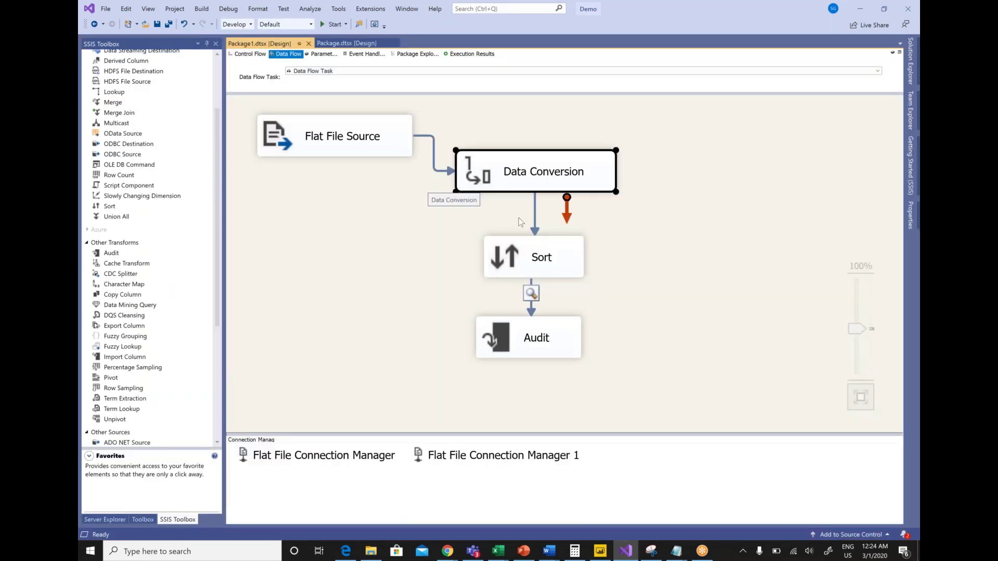
click(545, 256)
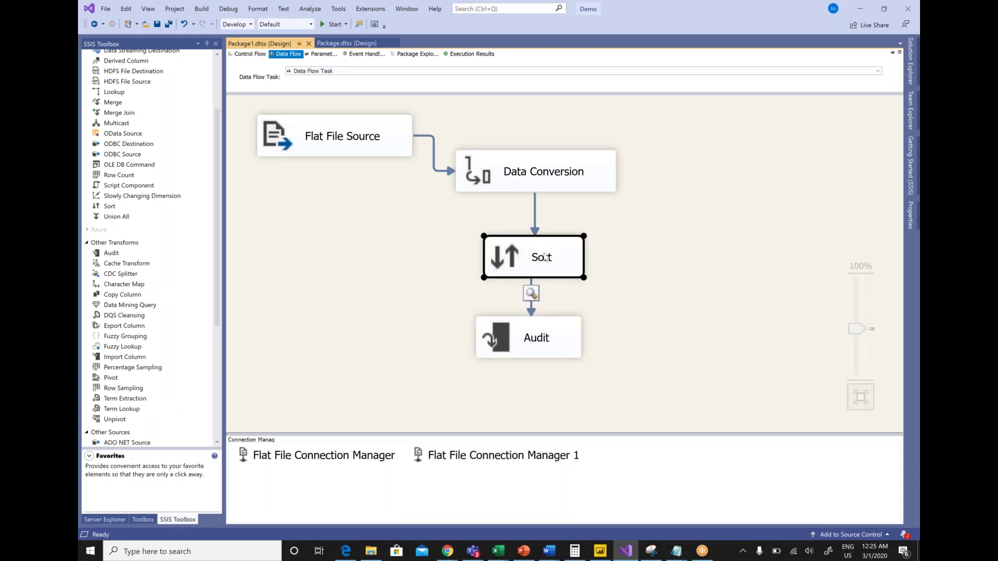
double_click(545, 256)
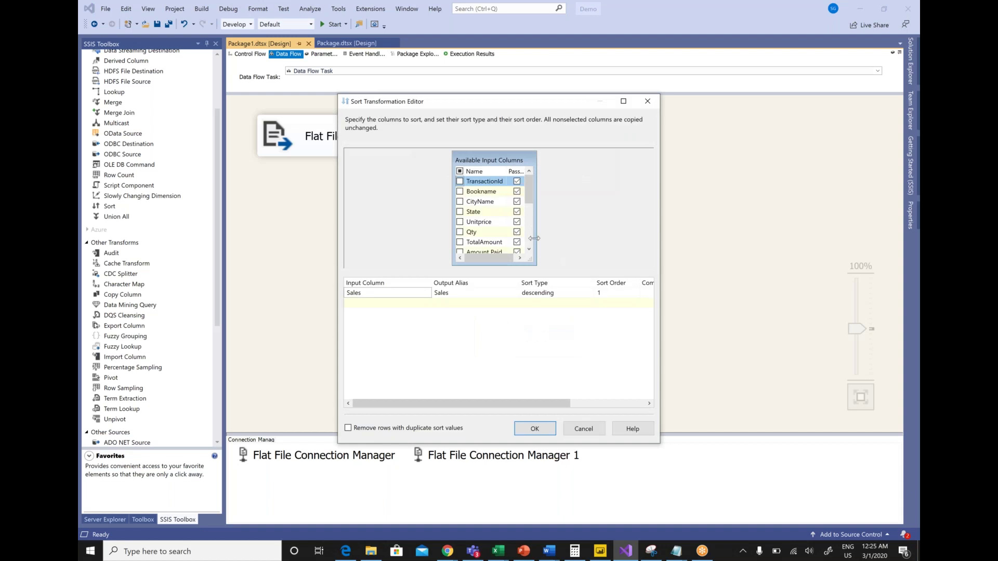
scroll(531, 239, down, 3)
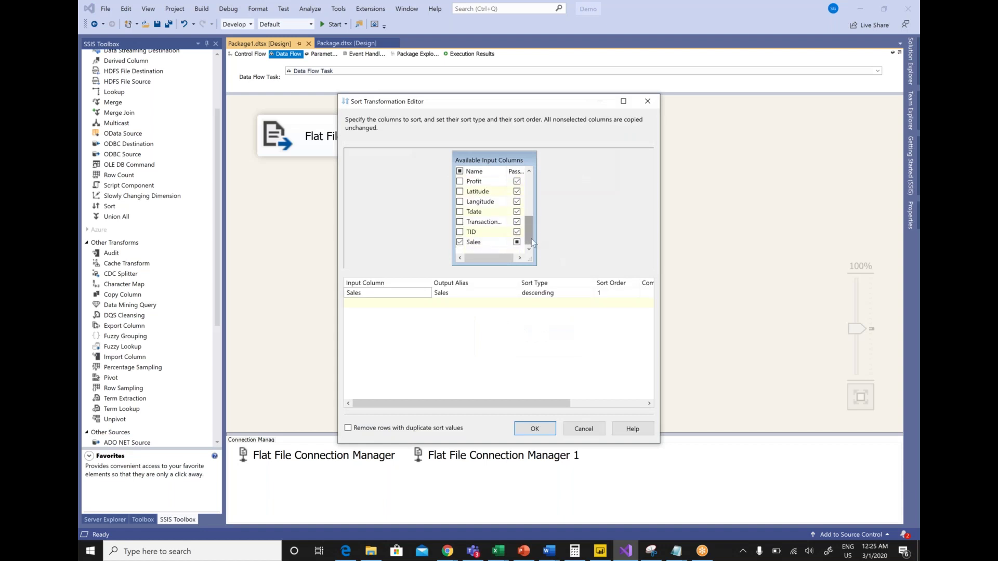
click(461, 232)
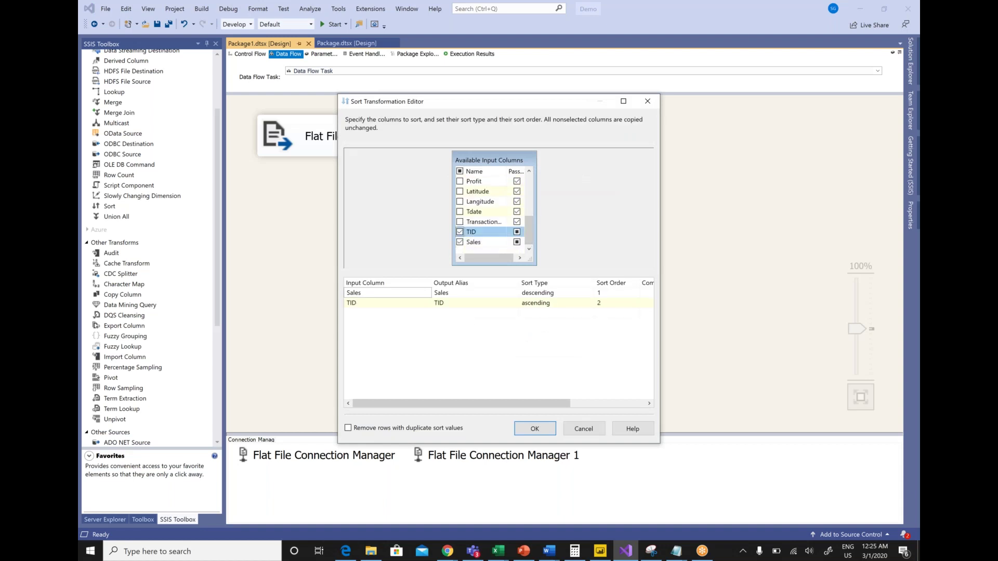
click(540, 303)
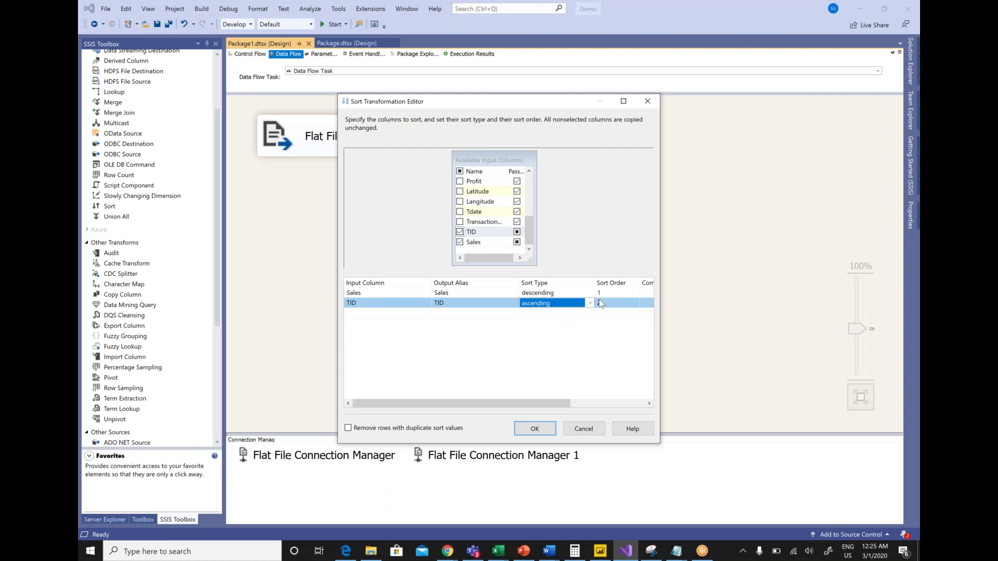
click(530, 431)
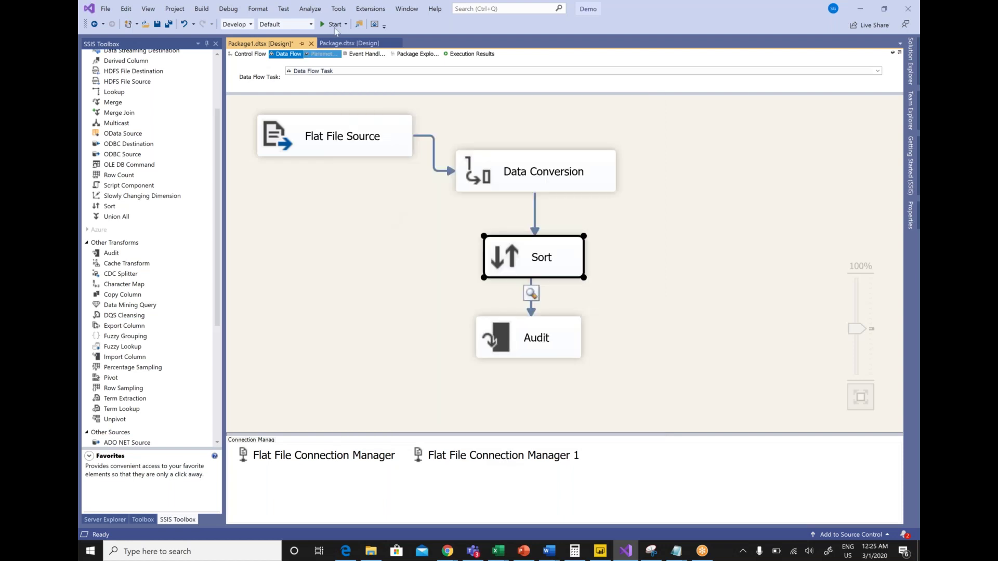
Step: Run the package and examine the order of the Sales and TID values in the Sort output data viewer, closing it when done
click(334, 26)
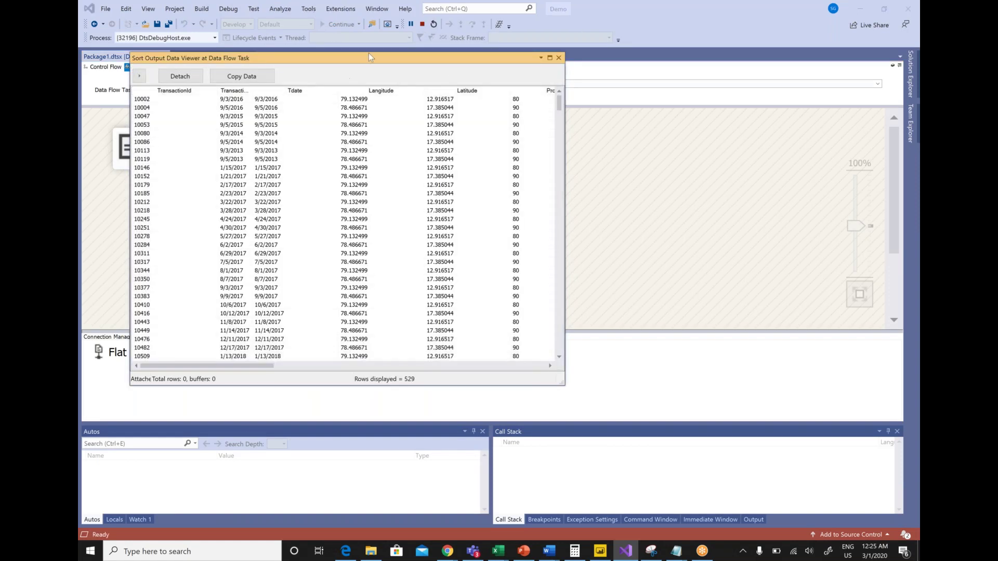
drag(470, 61, 884, 81)
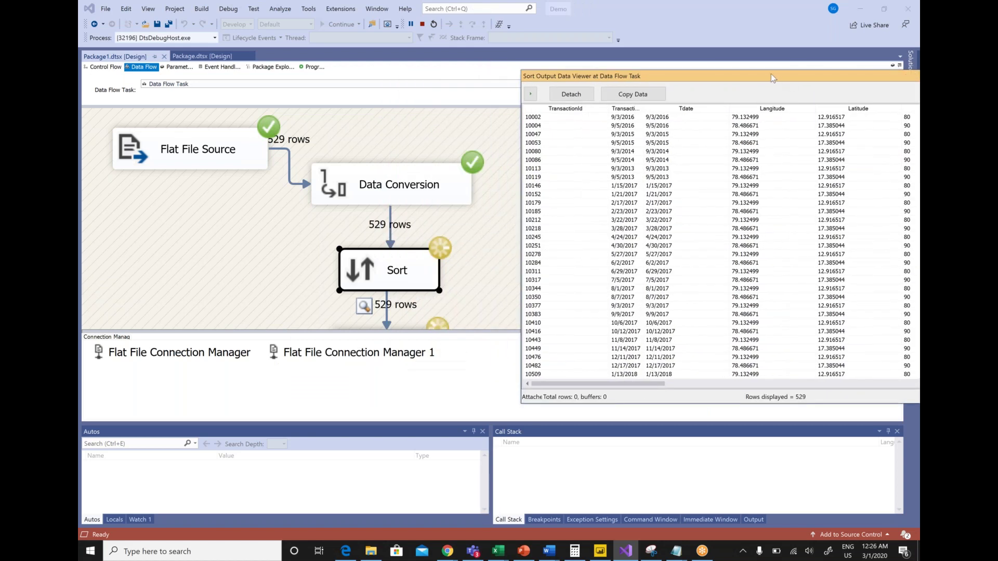
double_click(747, 79)
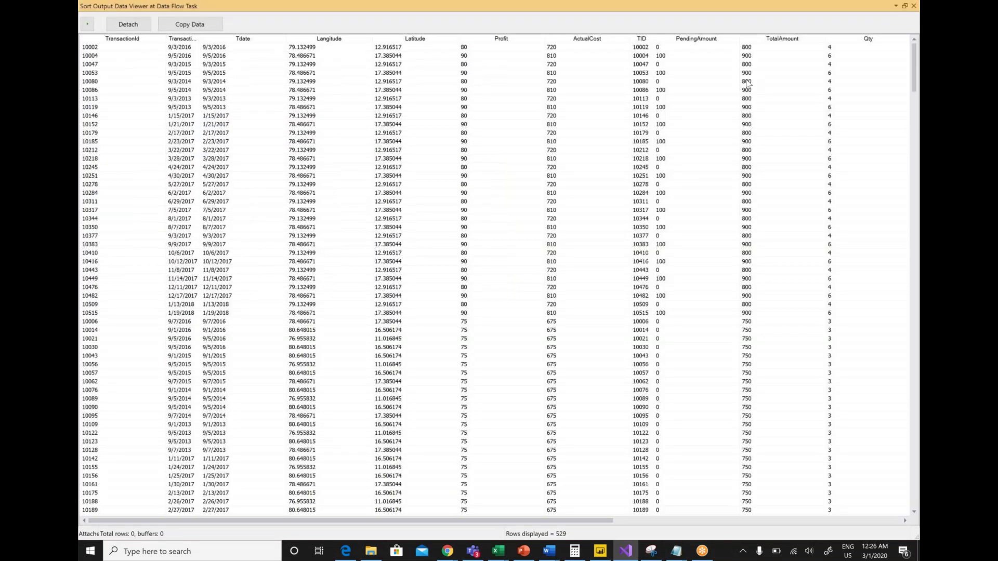
click(861, 521)
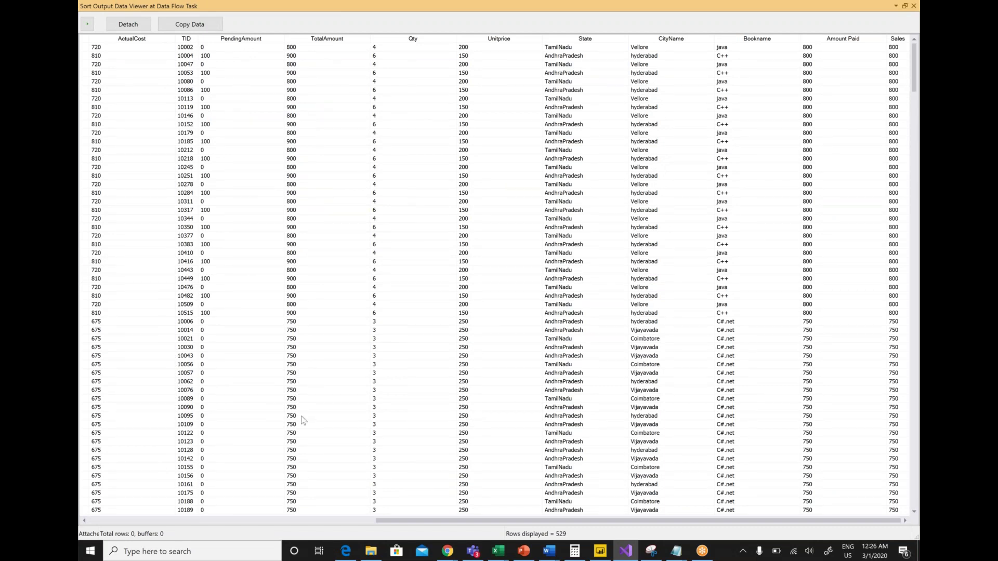
click(110, 520)
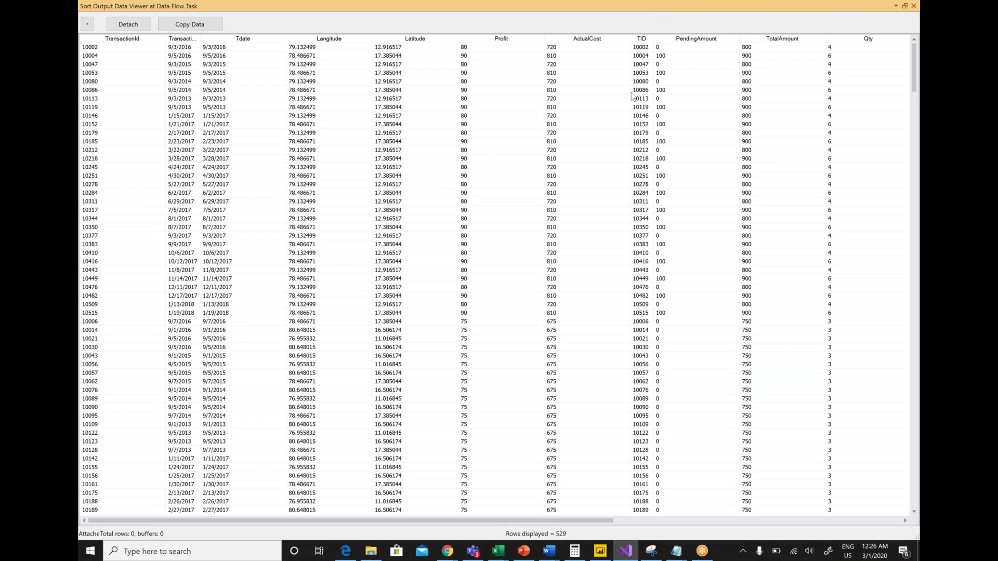
drag(654, 6, 631, 92)
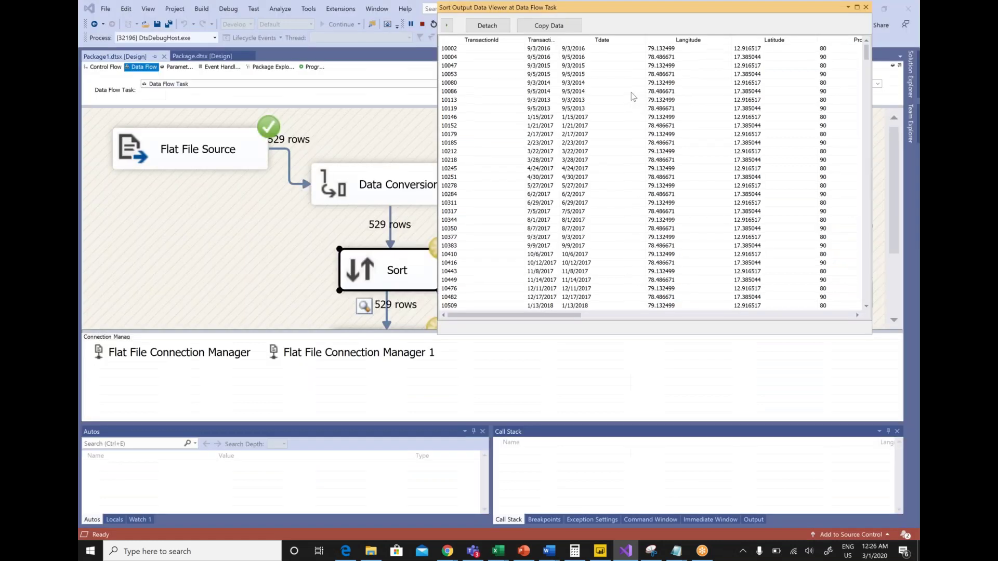
click(845, 92)
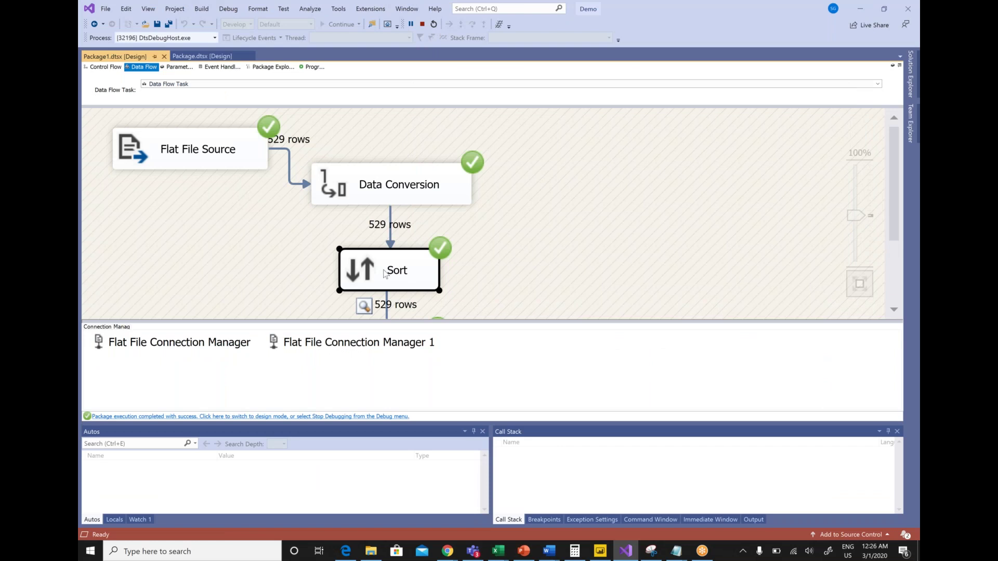
Step: Review the selected columns, sort types and sort orders in the Sort transformation's settings, closing the editor when done
double_click(384, 274)
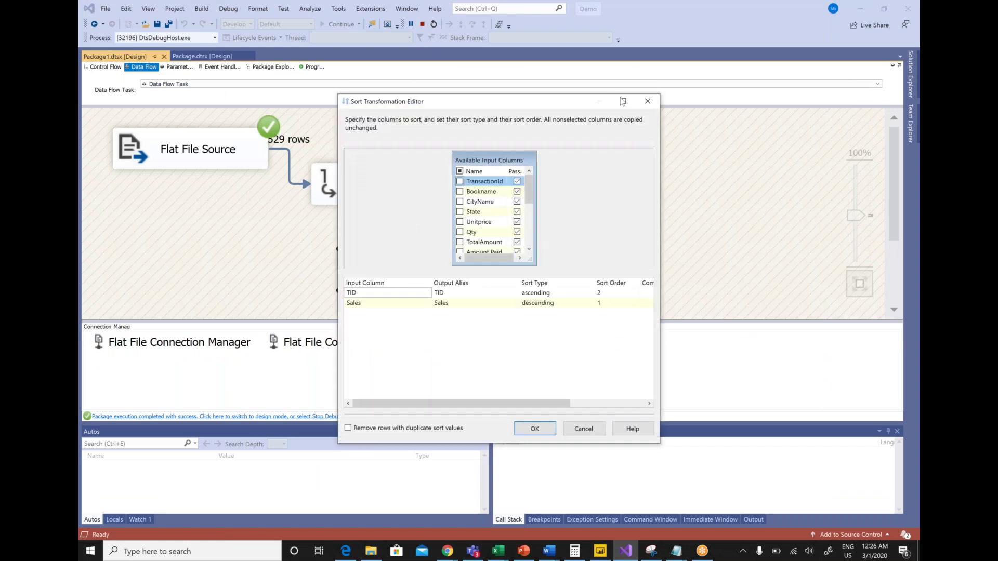
click(624, 103)
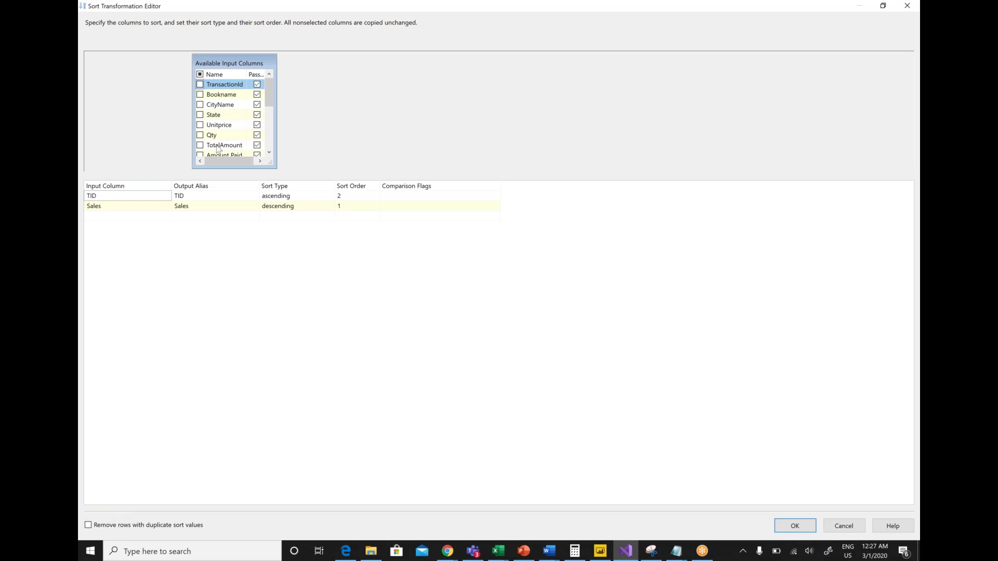
mouse_move(205, 150)
click(269, 139)
click(270, 142)
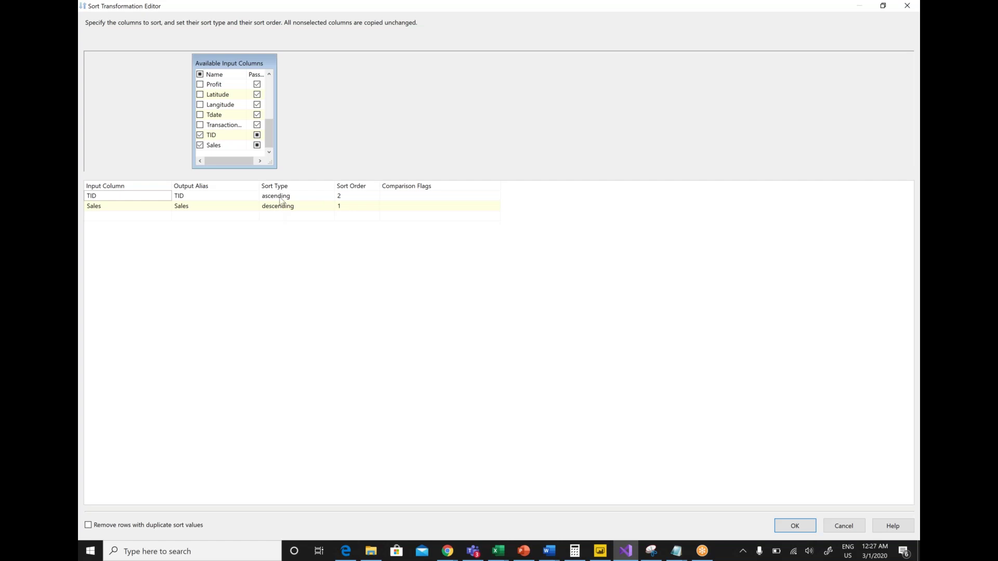
click(788, 525)
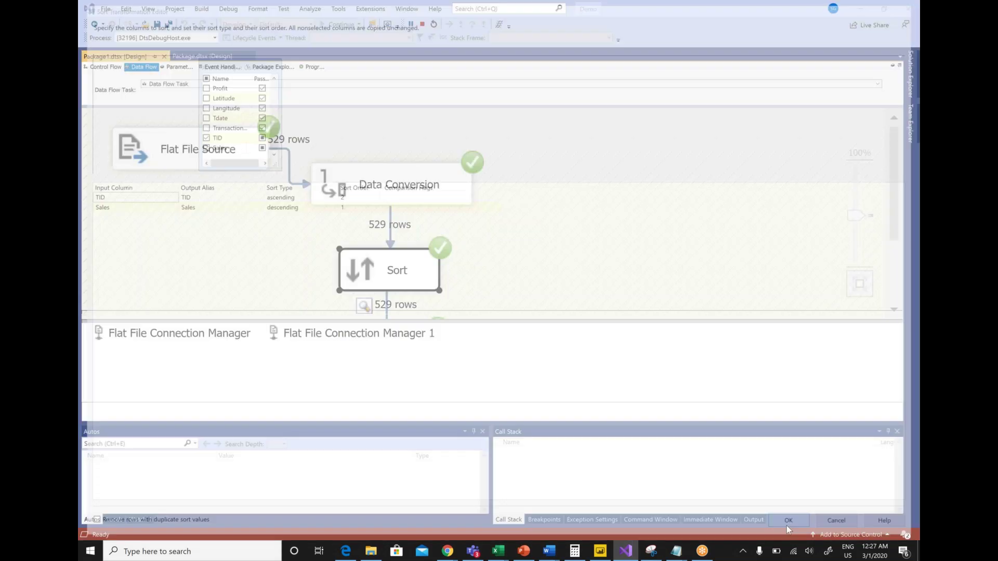
drag(897, 215, 896, 276)
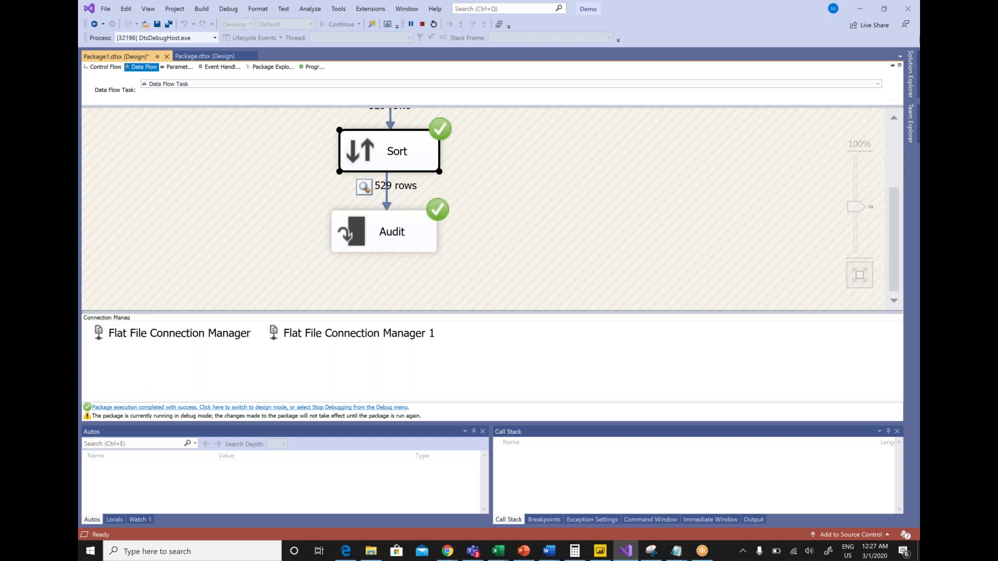
click(858, 71)
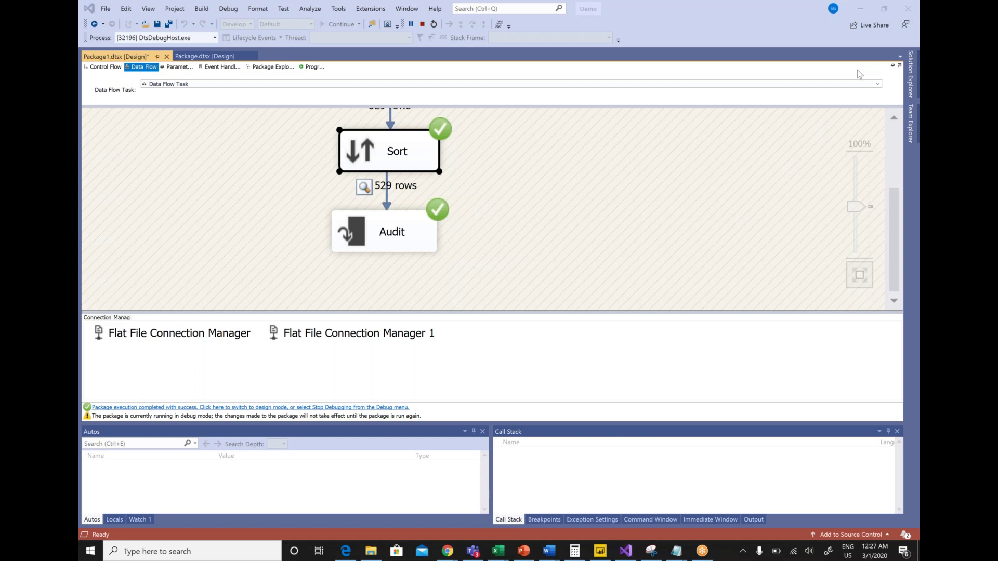